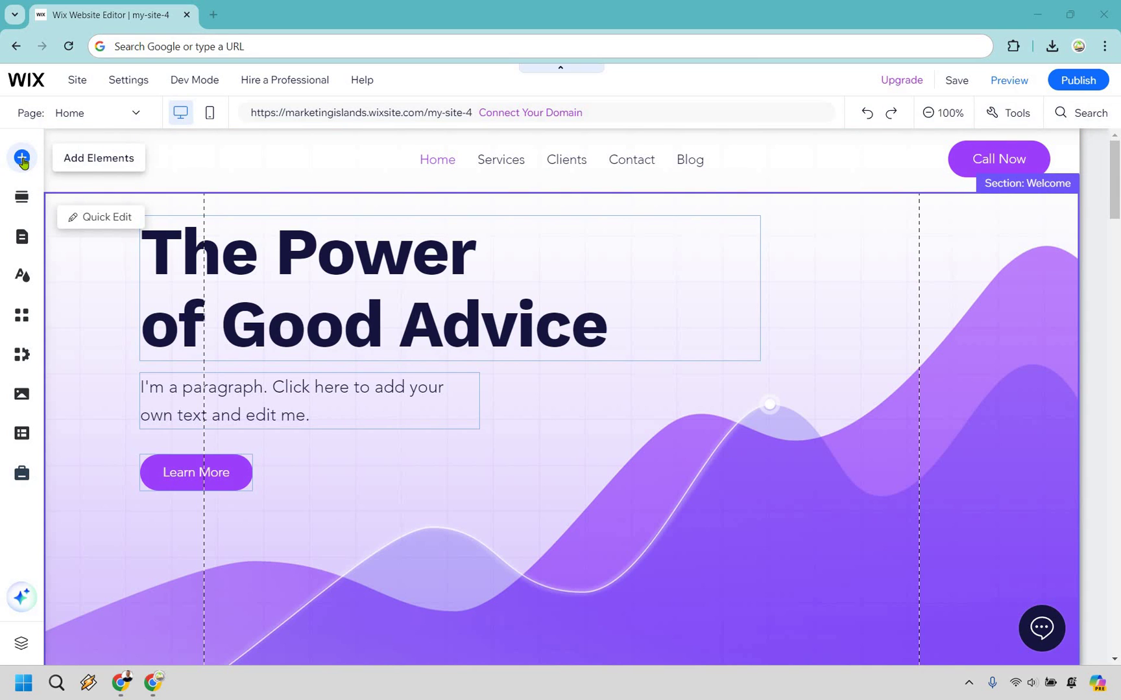
Step: Browse the Add Elements lightbox categories and settle on the Promotion designs
{"action": "left_click", "coordinate": [22, 158]}
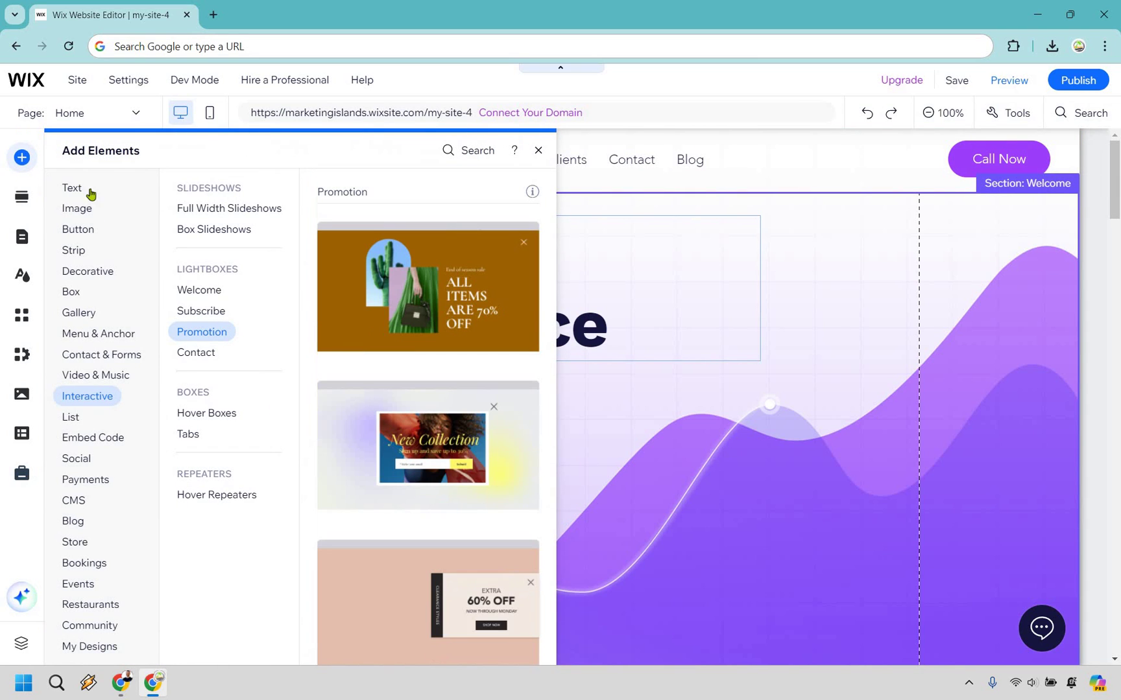
{"action": "left_click", "coordinate": [99, 376]}
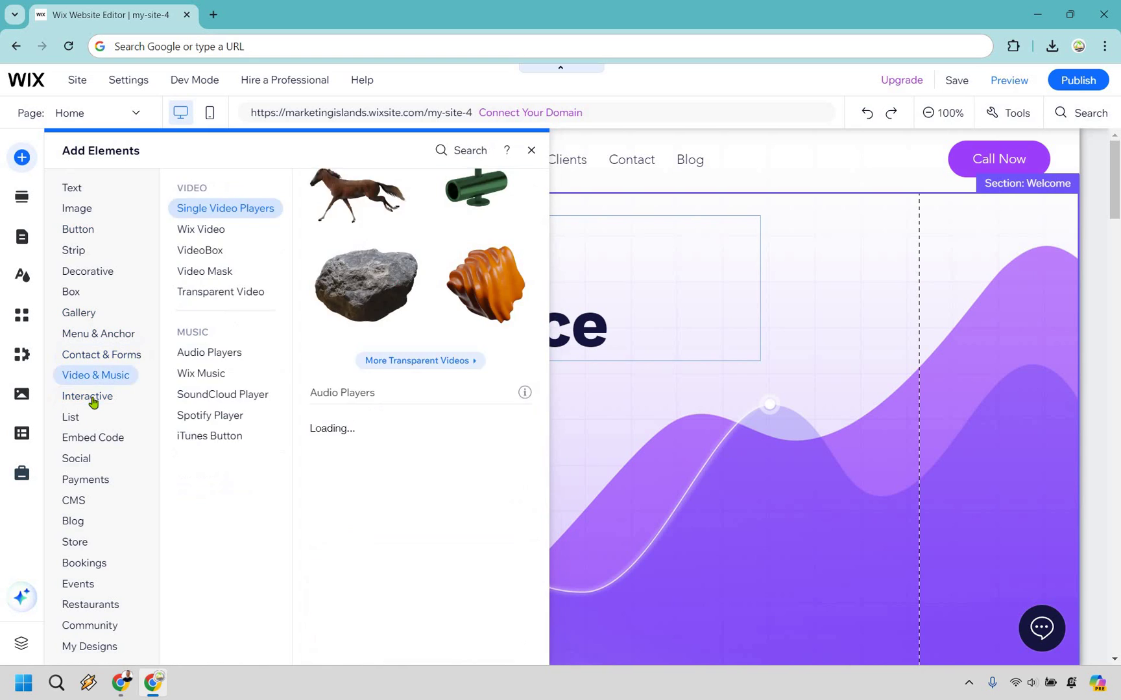
{"action": "left_click", "coordinate": [93, 401]}
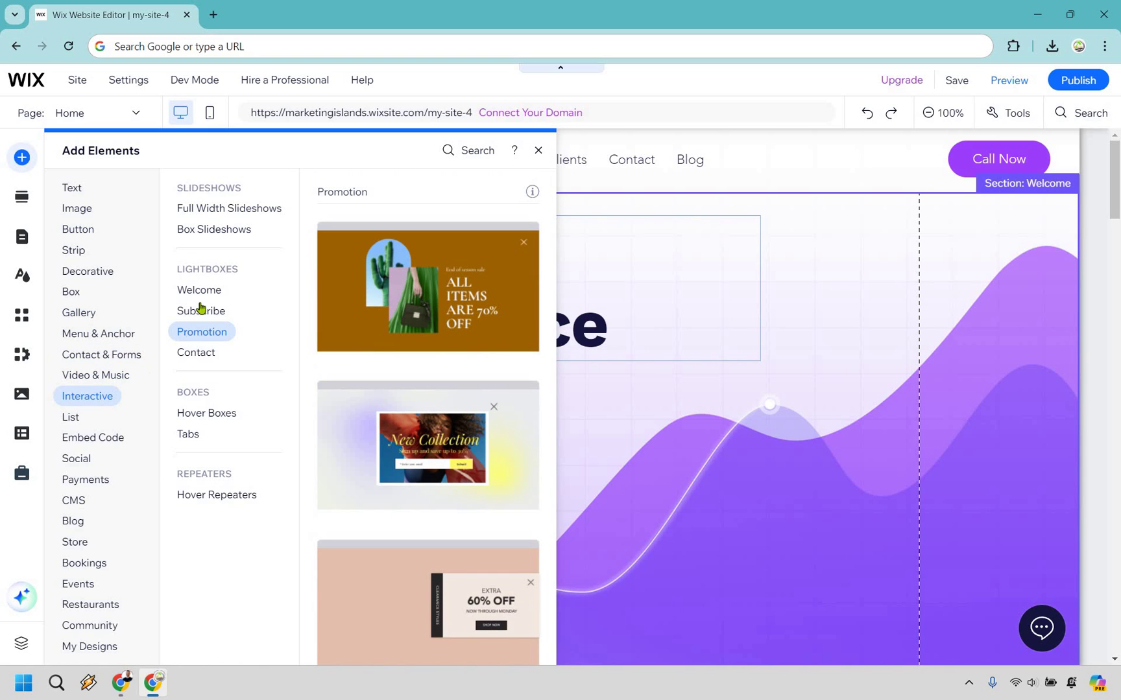
{"action": "left_click", "coordinate": [202, 290]}
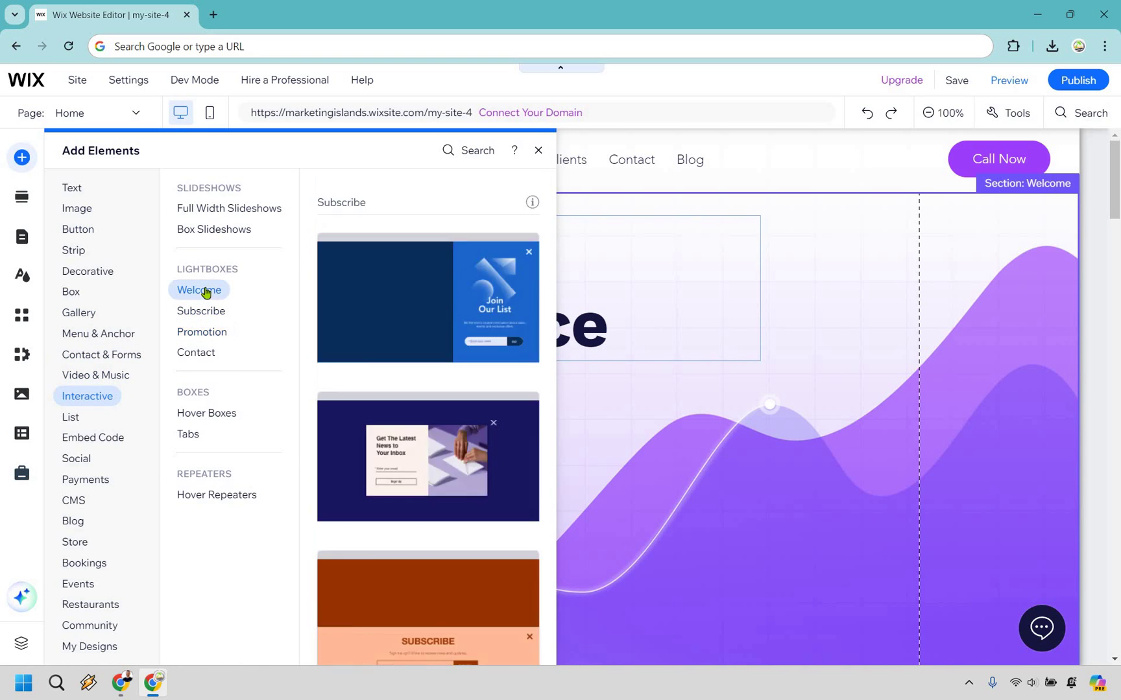
{"action": "left_click", "coordinate": [205, 312]}
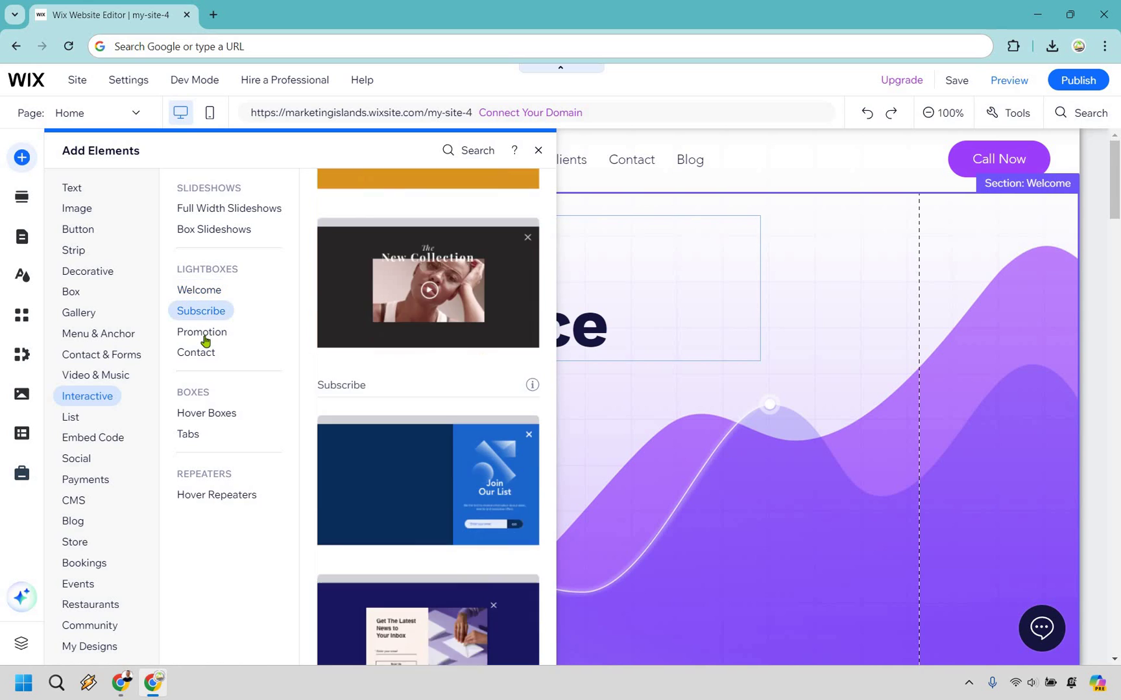
{"action": "left_click", "coordinate": [204, 337]}
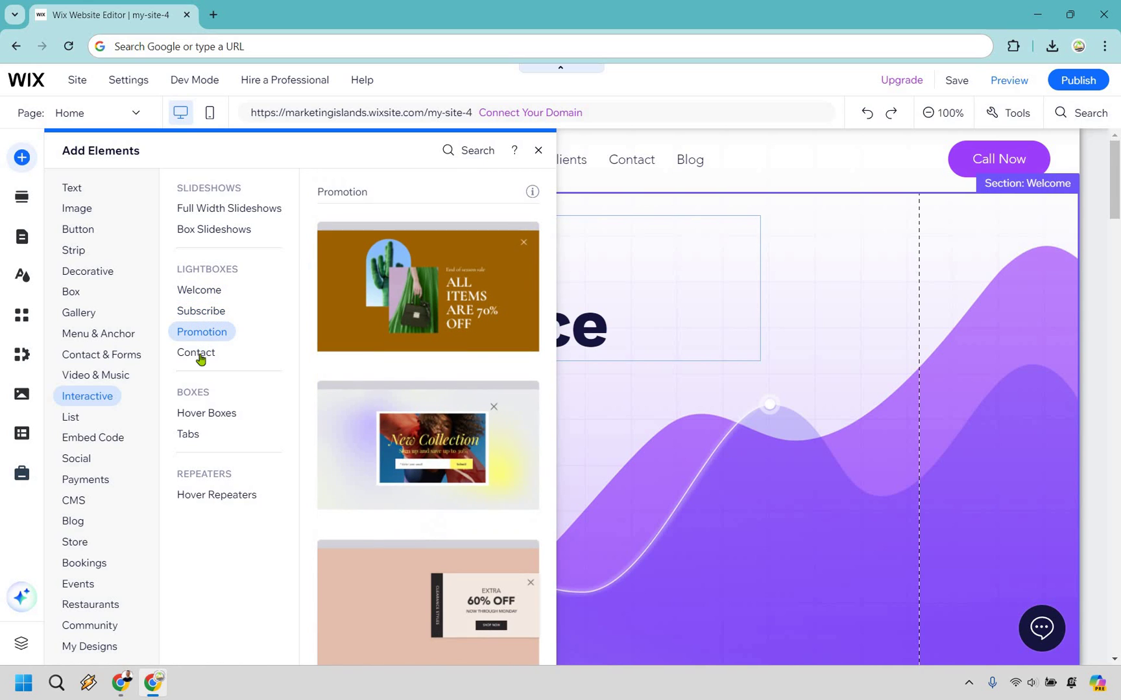
{"action": "left_click", "coordinate": [200, 358]}
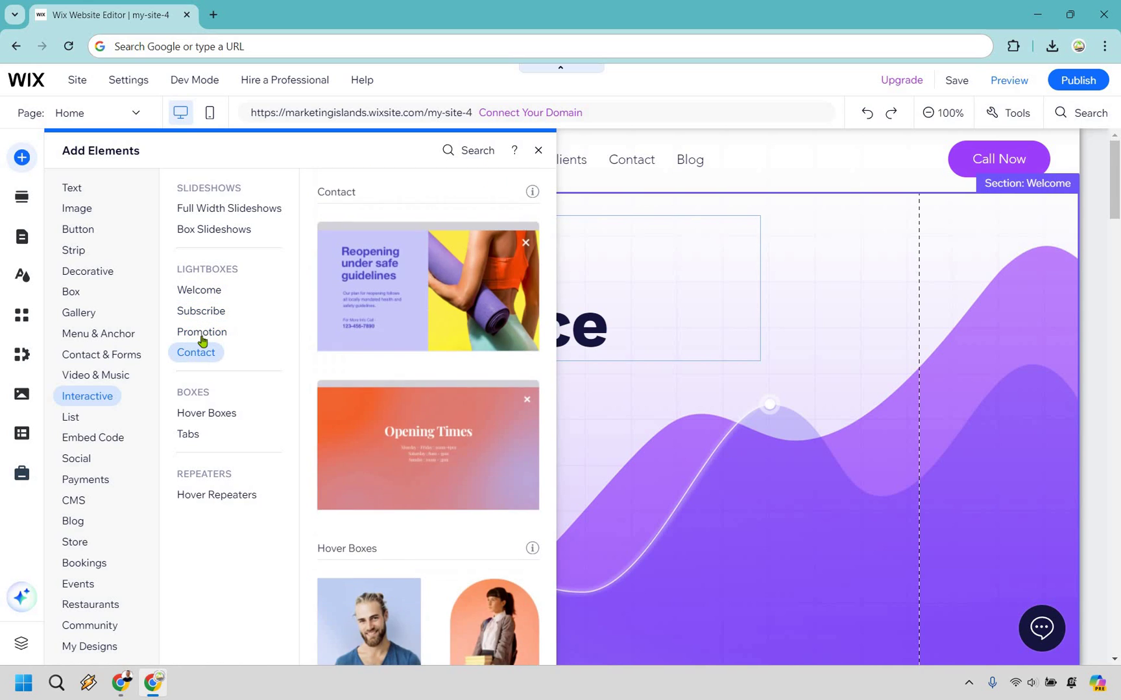
{"action": "left_click", "coordinate": [202, 333]}
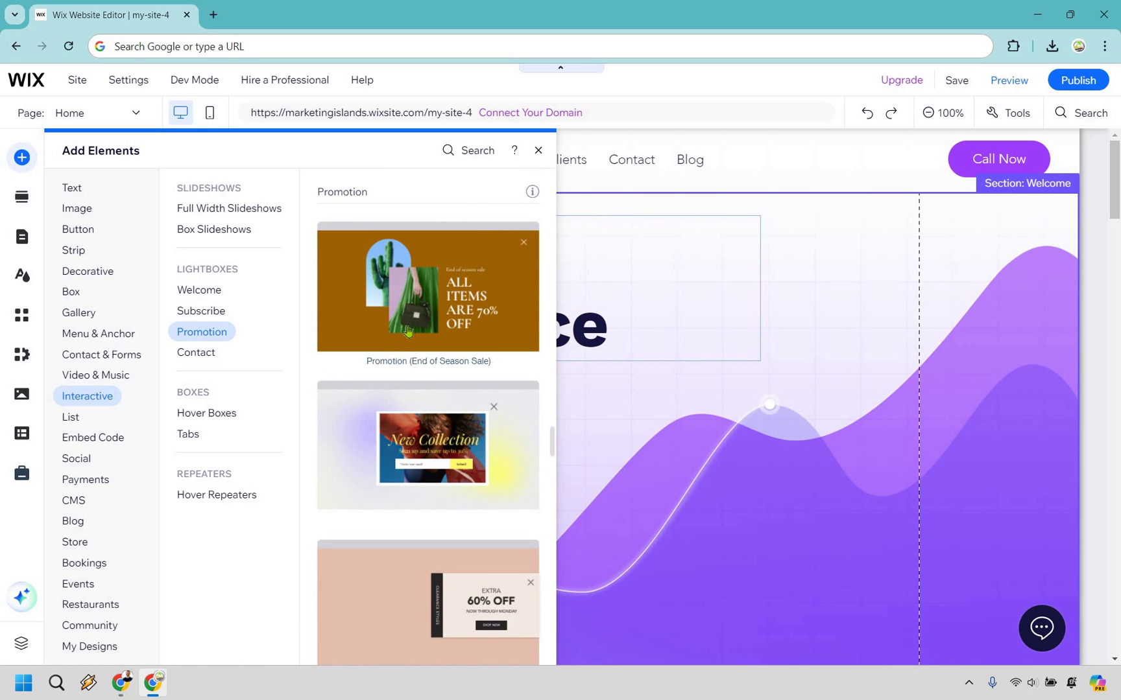
Step: Scroll through the Promotion lightbox templates to the Holiday Sale design
{"action": "scroll", "coordinate": [409, 331], "scroll_direction": "down", "scroll_amount": 8}
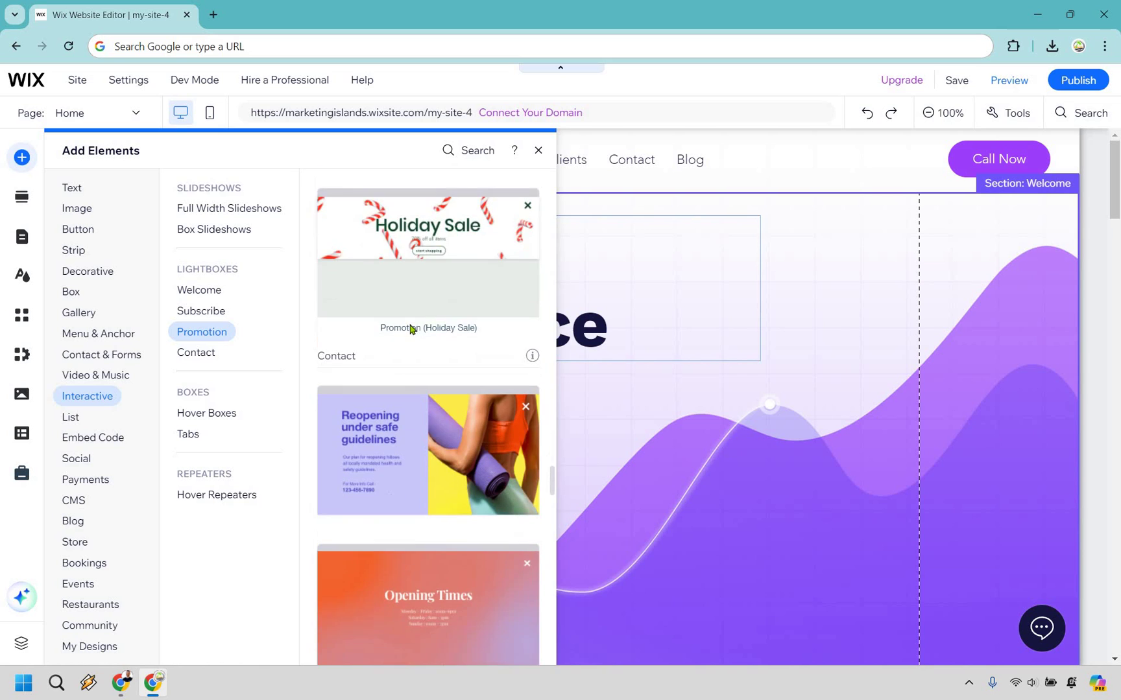
{"action": "scroll", "coordinate": [410, 330], "scroll_direction": "down", "scroll_amount": 10}
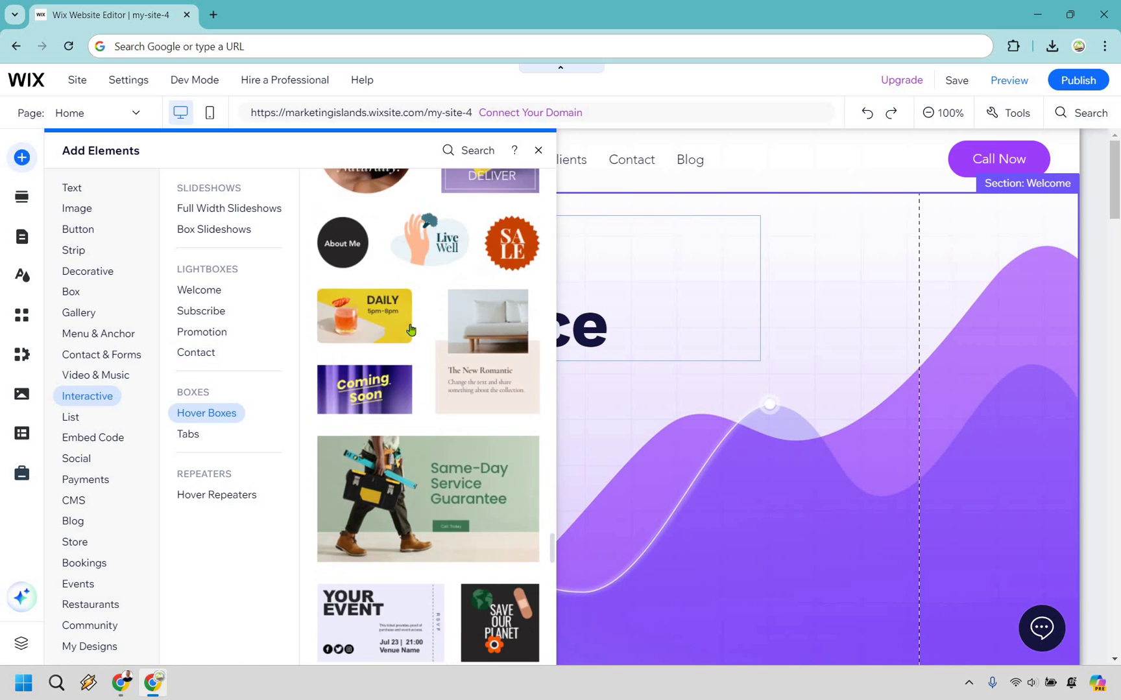
{"action": "scroll", "coordinate": [411, 329], "scroll_direction": "down", "scroll_amount": 4}
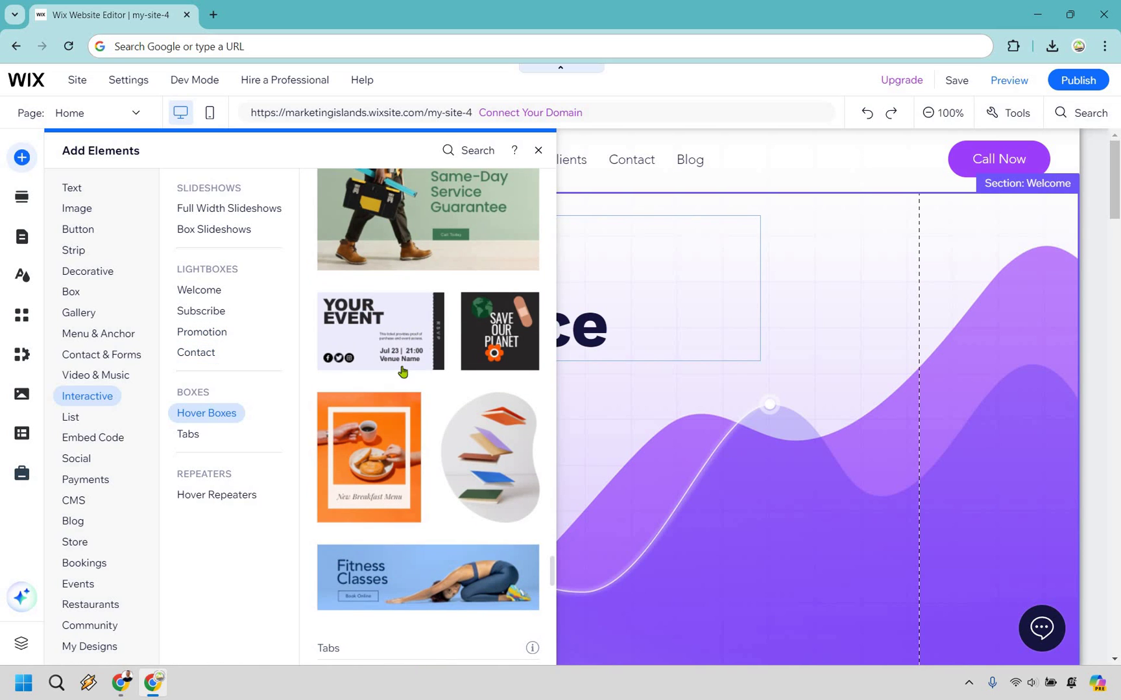
{"action": "scroll", "coordinate": [402, 371], "scroll_direction": "up", "scroll_amount": 5}
{"action": "scroll", "coordinate": [402, 370], "scroll_direction": "up", "scroll_amount": 4}
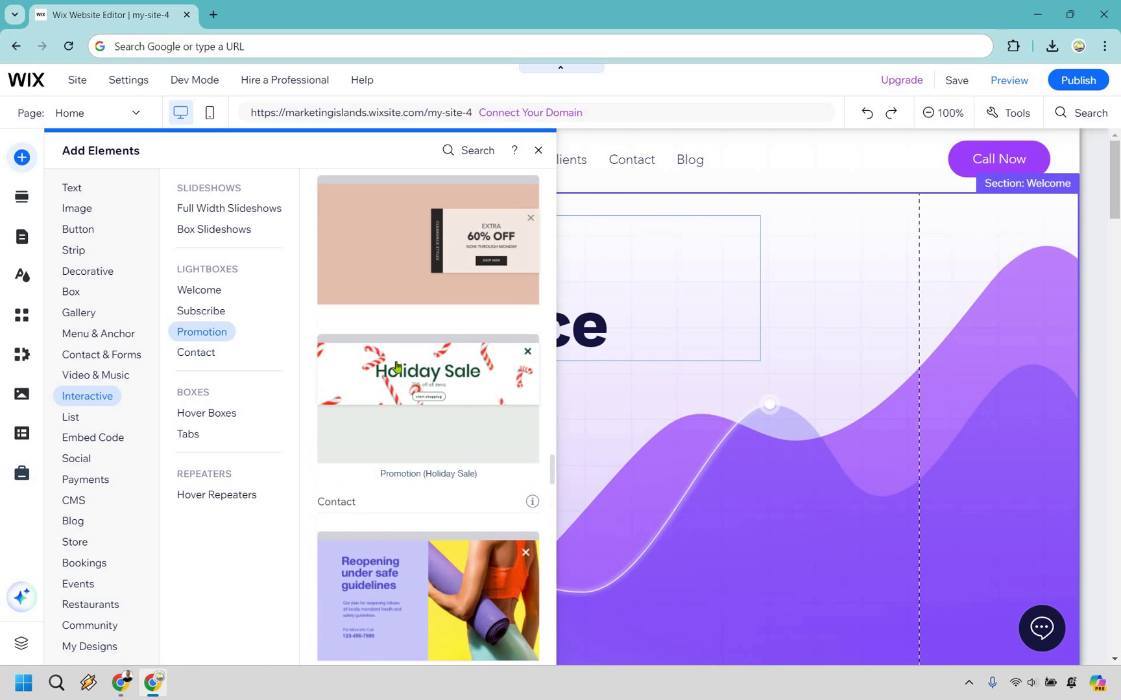
Step: Add the Holiday Sale lightbox and check its heading and '70% off all items' text
{"action": "left_click", "coordinate": [421, 403]}
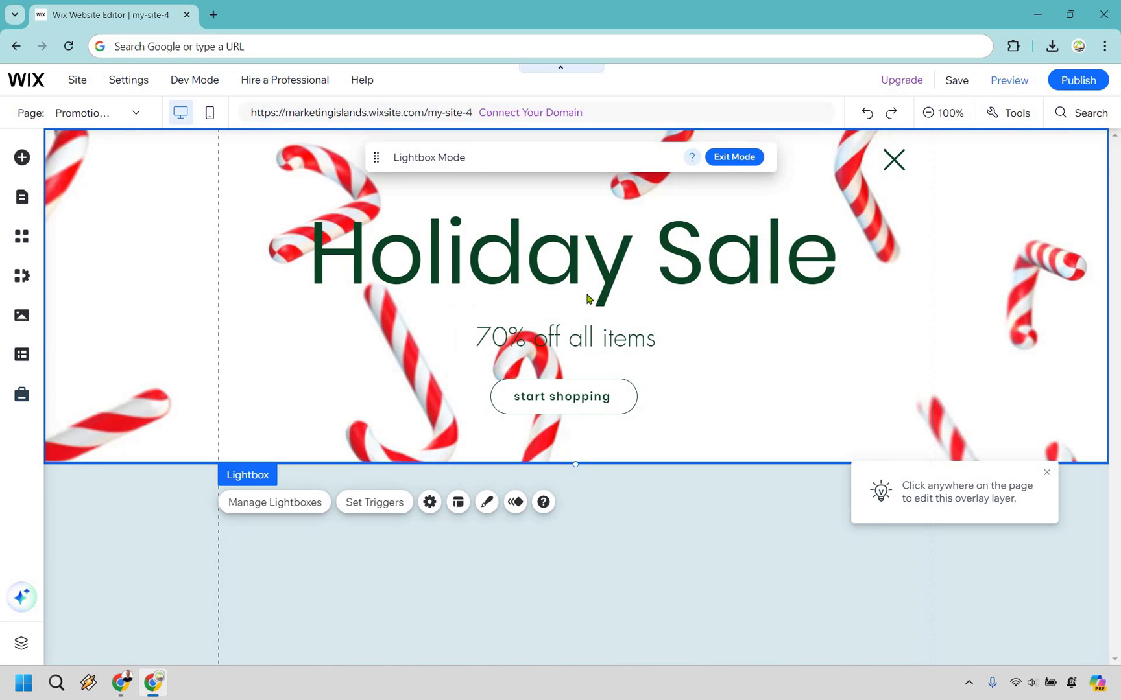
{"action": "double_click", "coordinate": [574, 266]}
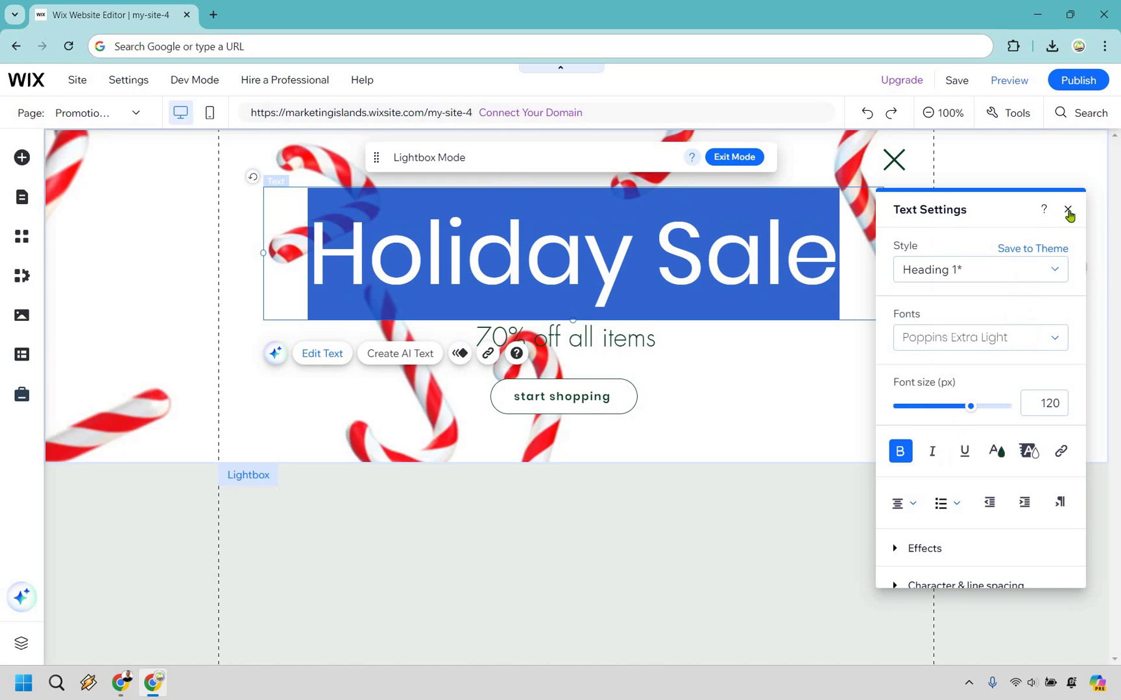
{"action": "double_click", "coordinate": [600, 343]}
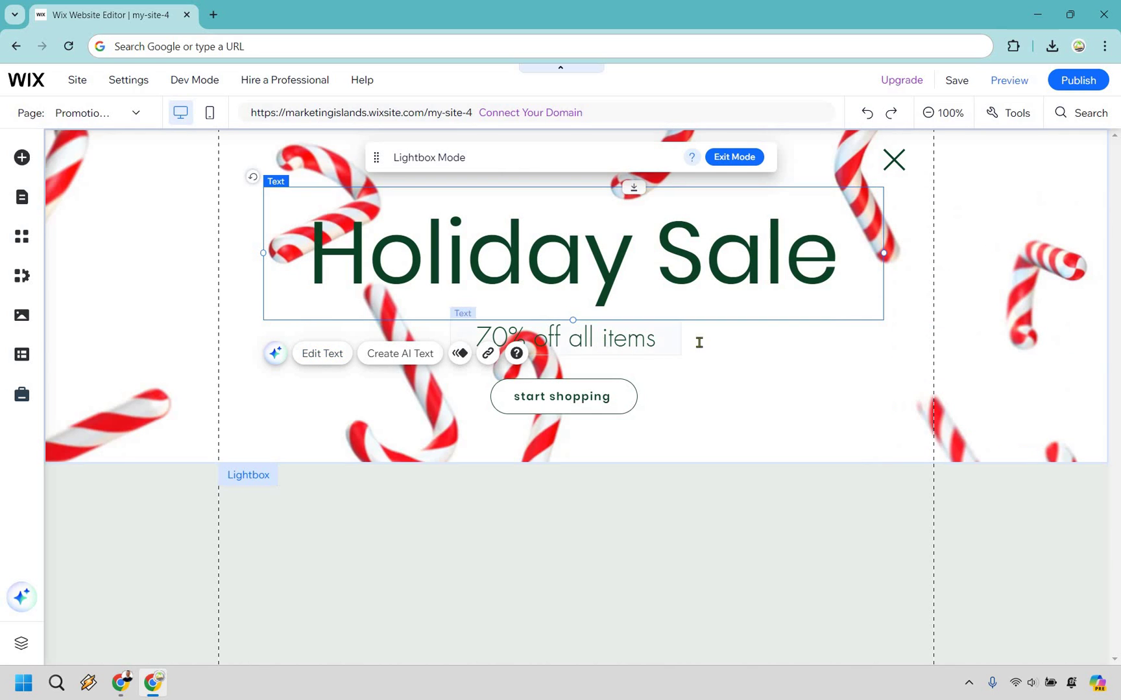
{"action": "left_click", "coordinate": [767, 349]}
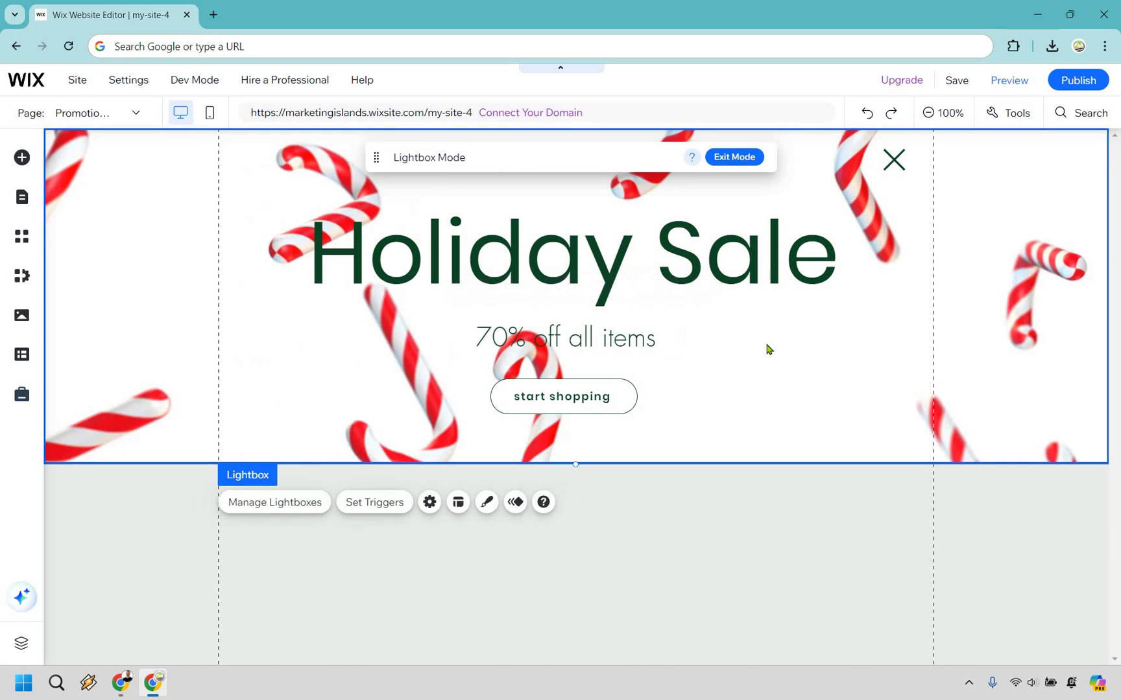
Step: In Lightbox Settings, keep the X icon and turn on the Close button option
{"action": "left_click", "coordinate": [428, 503]}
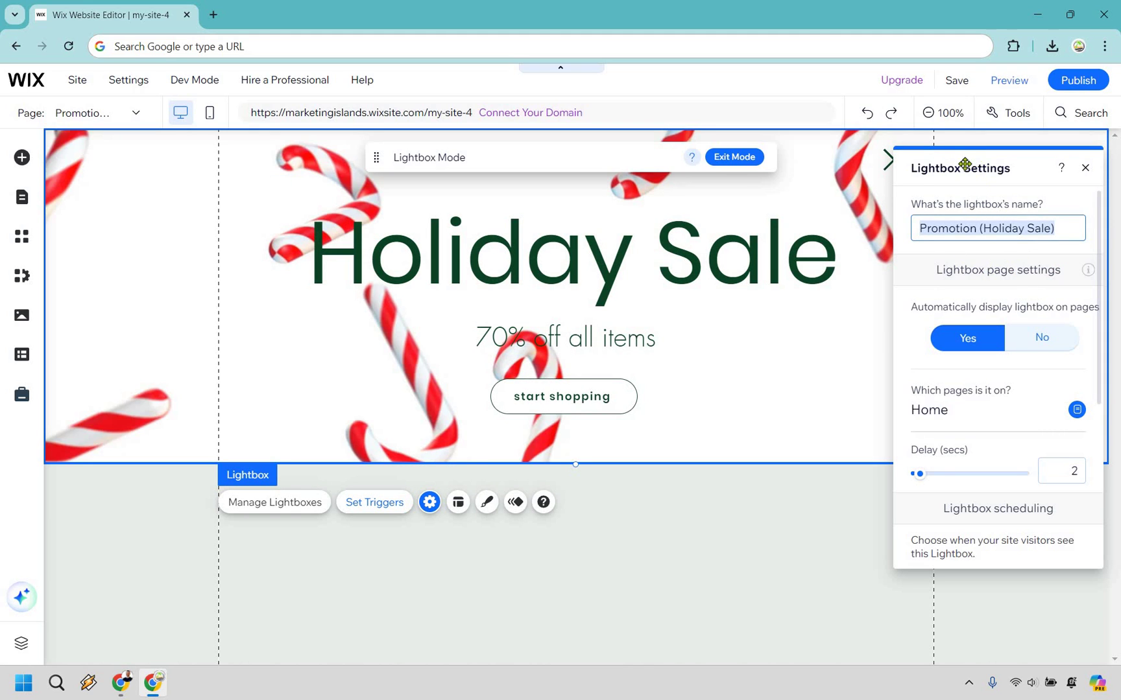
{"action": "left_click_drag", "start_coordinate": [965, 164], "coordinate": [905, 154]}
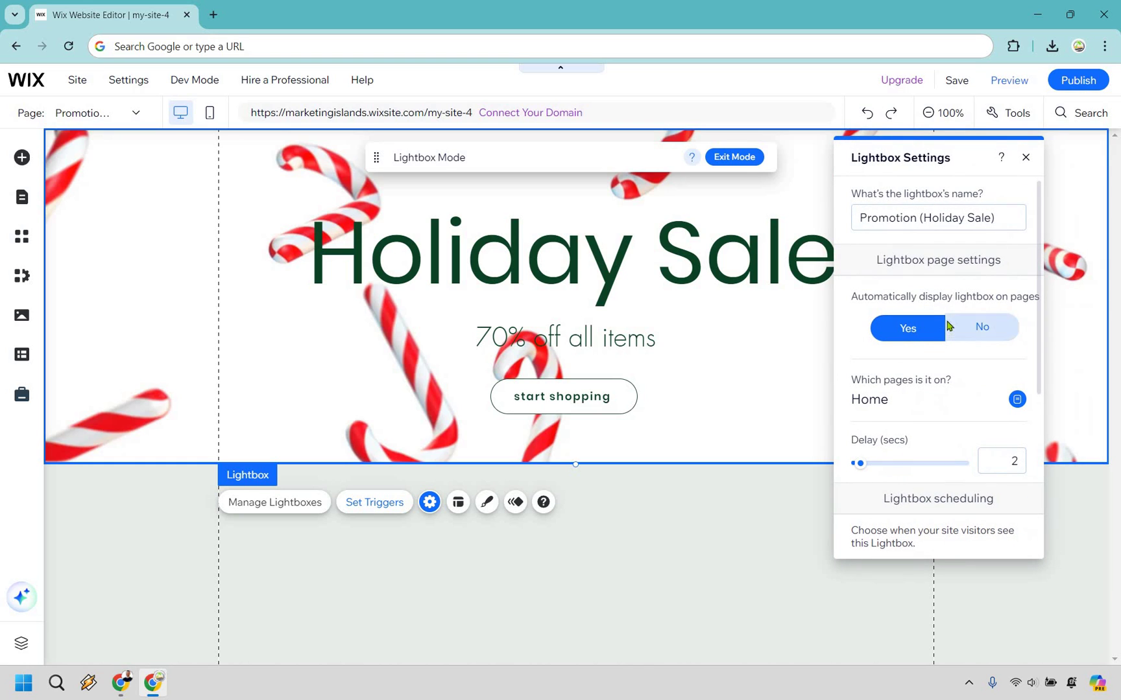
{"action": "scroll", "coordinate": [963, 261], "scroll_direction": "down", "scroll_amount": 3}
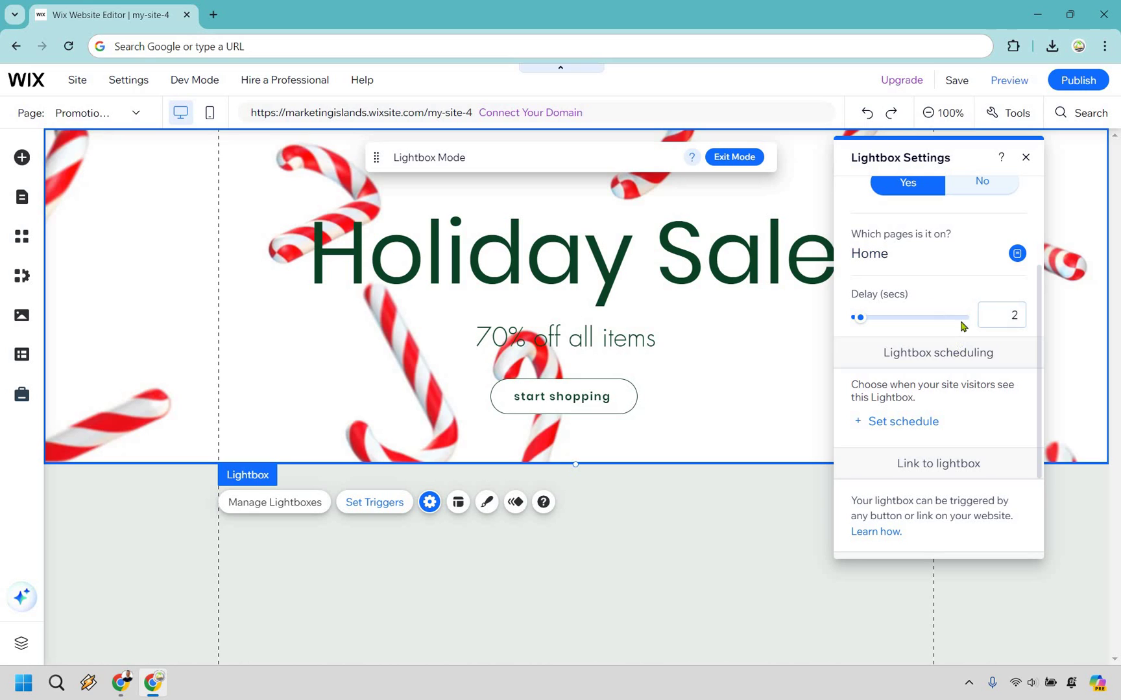
{"action": "scroll", "coordinate": [964, 324], "scroll_direction": "down", "scroll_amount": 1}
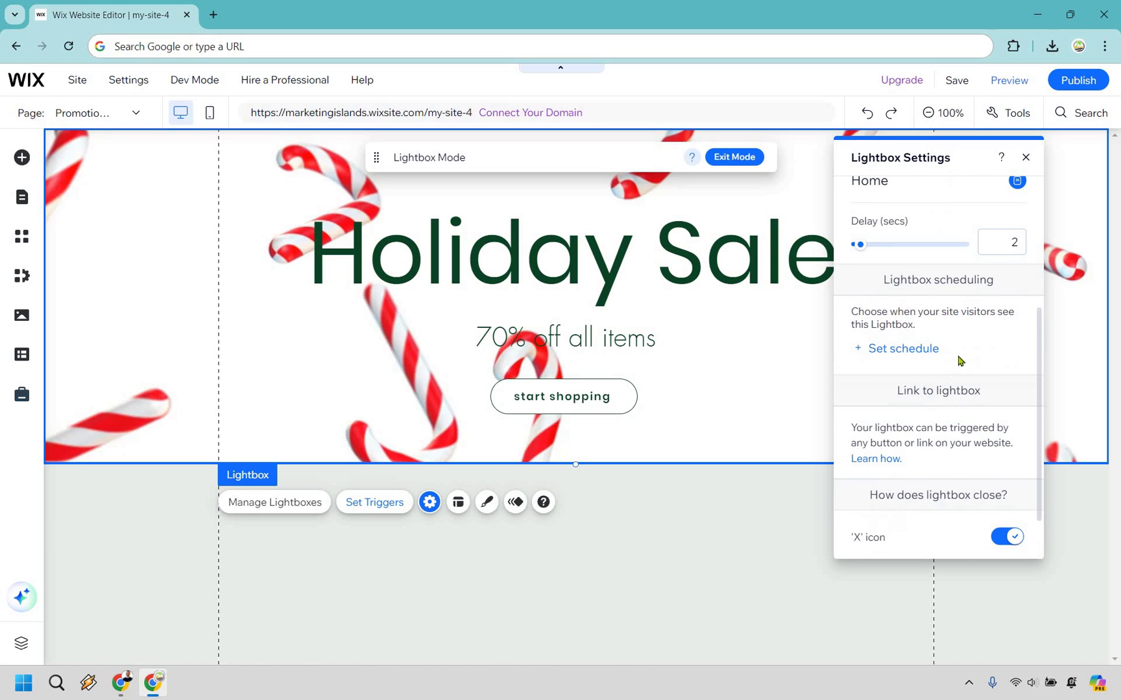
{"action": "scroll", "coordinate": [960, 361], "scroll_direction": "down", "scroll_amount": 1}
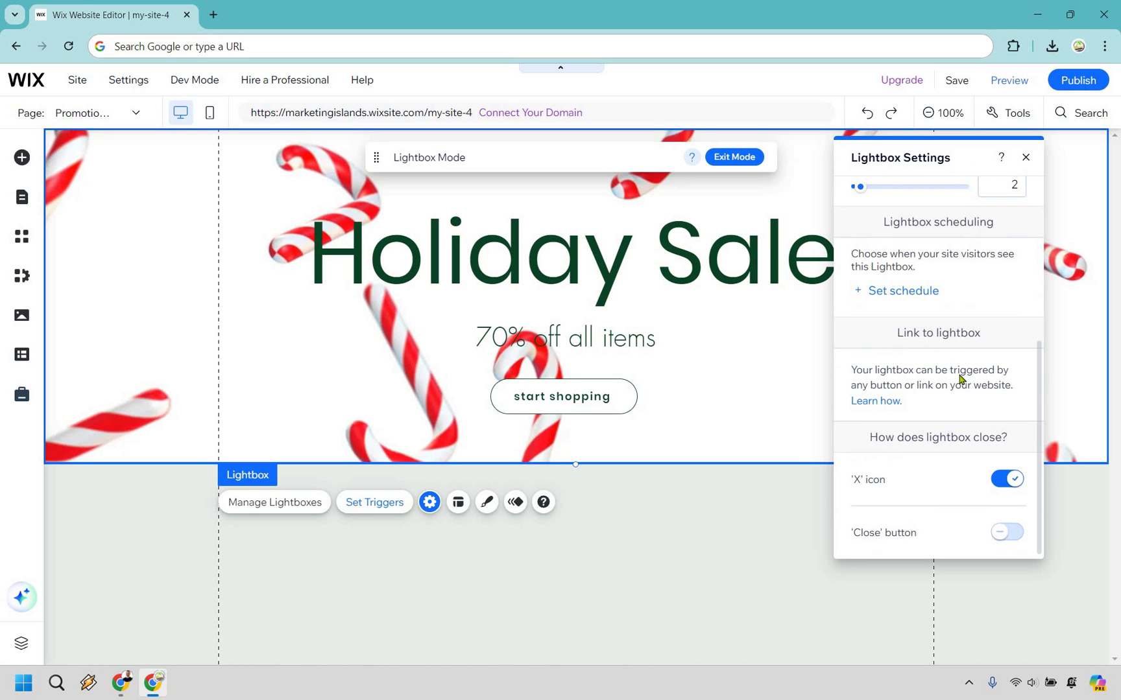
{"action": "left_click", "coordinate": [1006, 480]}
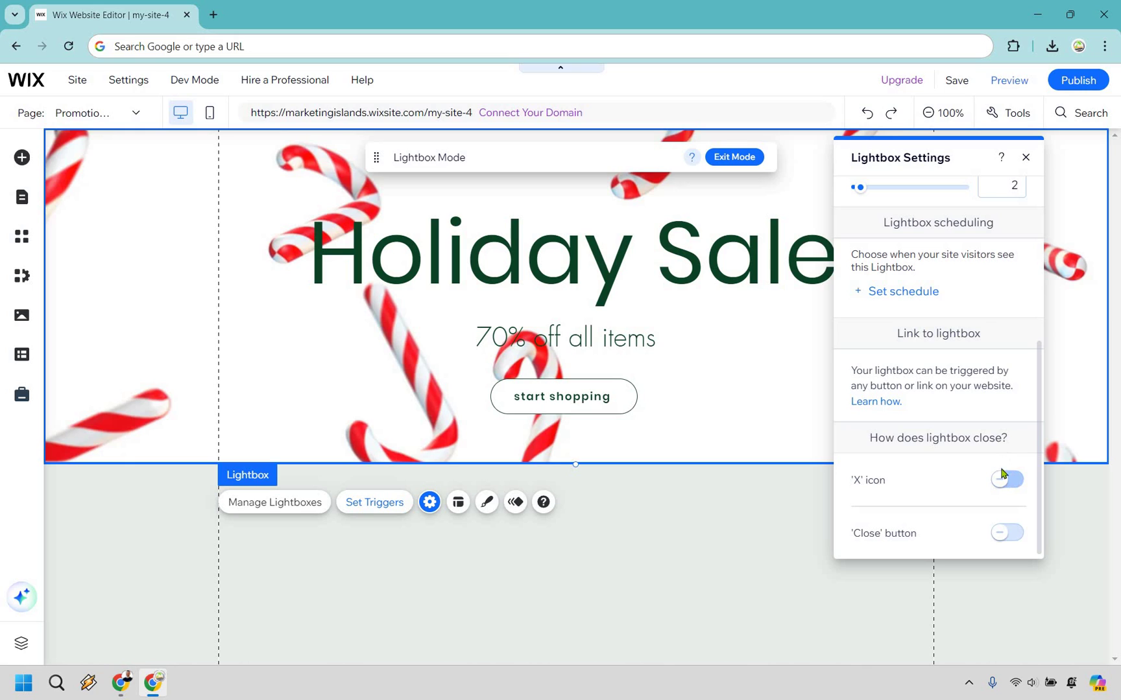
{"action": "left_click", "coordinate": [1005, 533]}
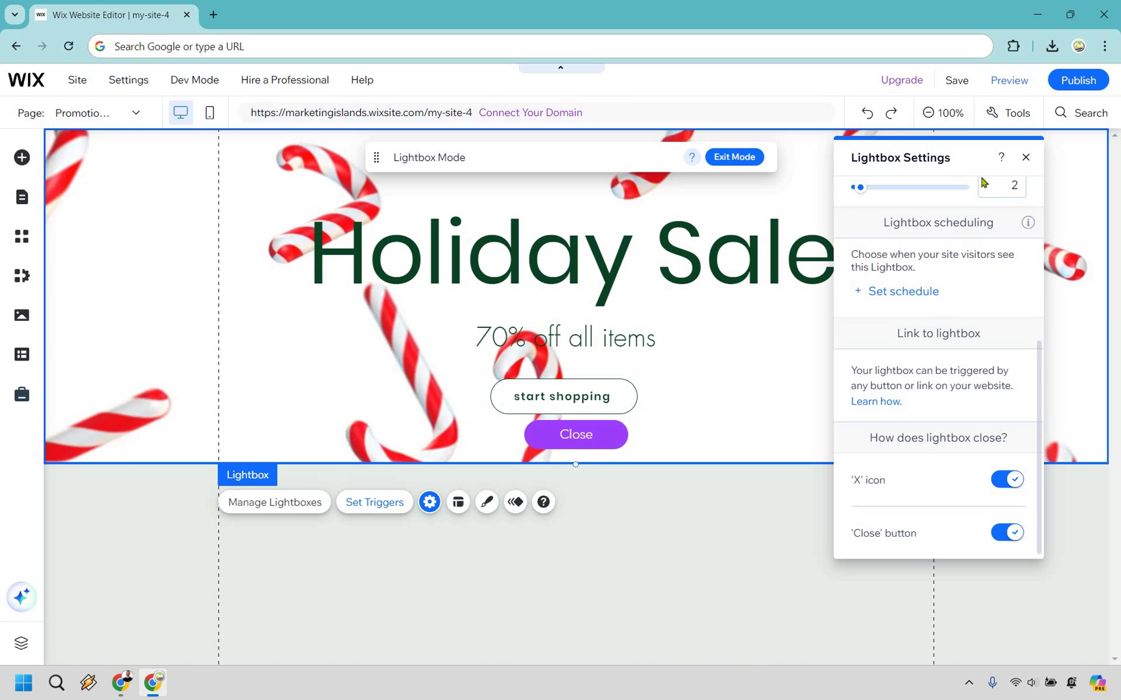
{"action": "left_click", "coordinate": [384, 502]}
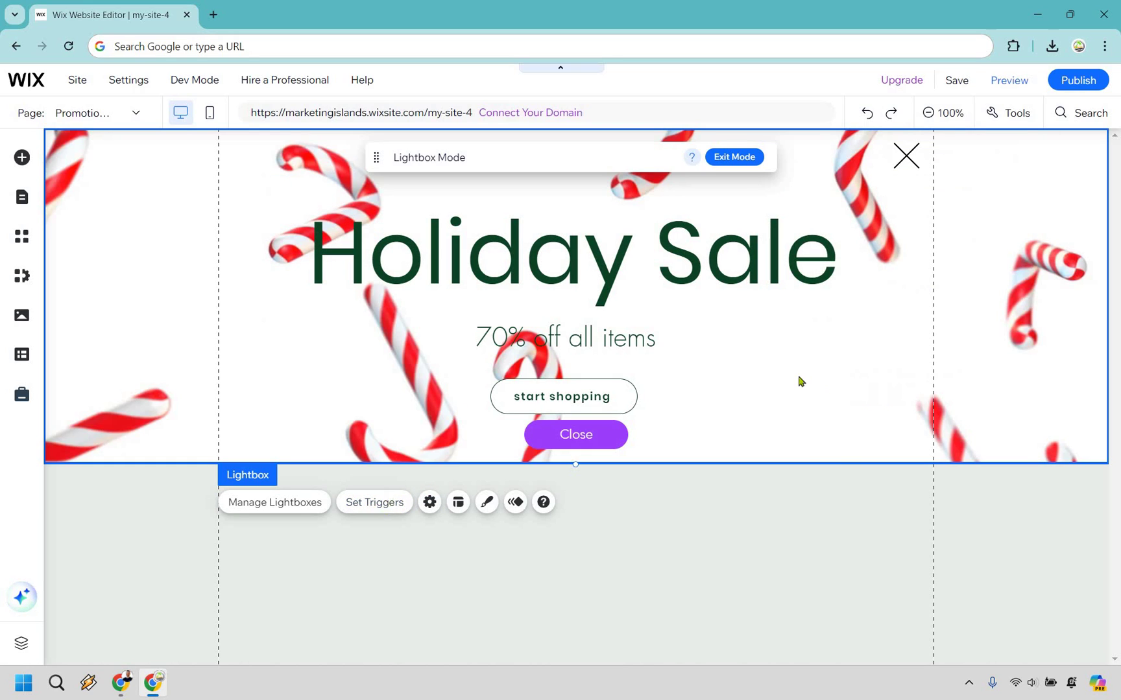
{"action": "left_click", "coordinate": [566, 383]}
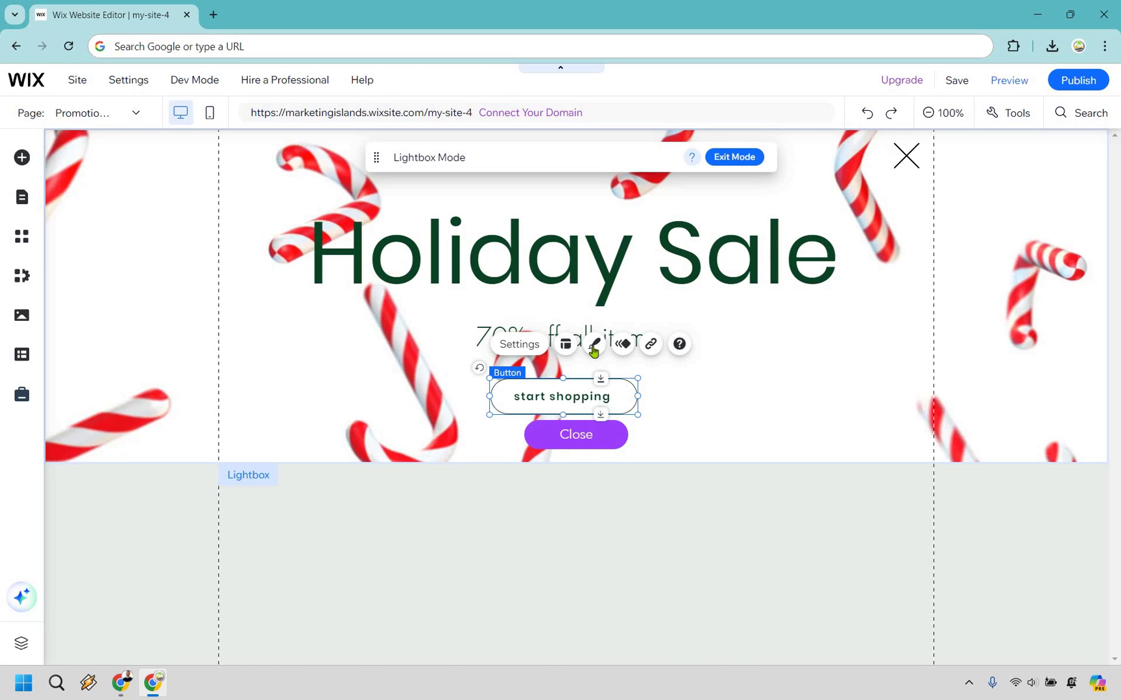
{"action": "left_click", "coordinate": [651, 345]}
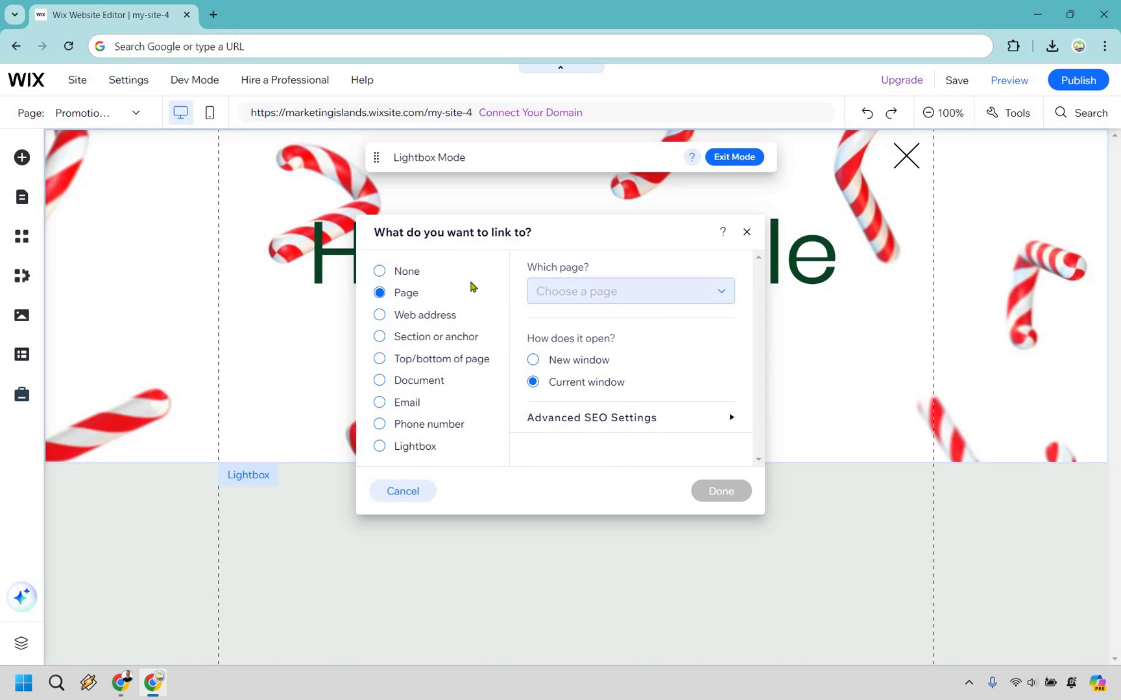
{"action": "left_click", "coordinate": [427, 317]}
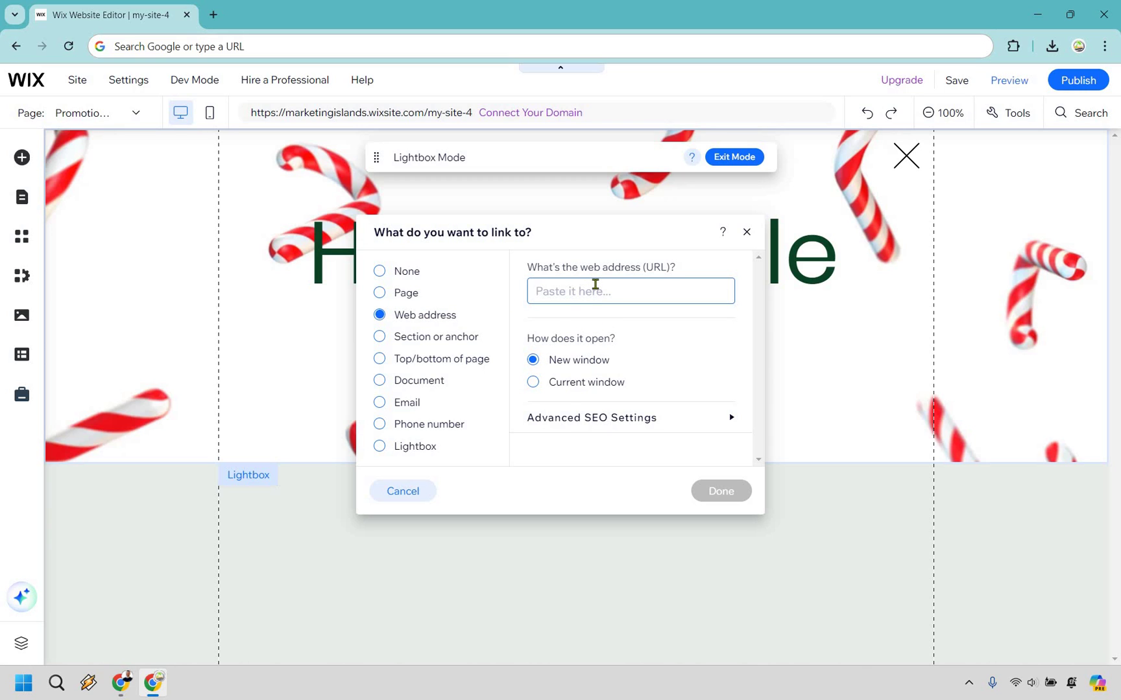
{"action": "type", "text": "https"}
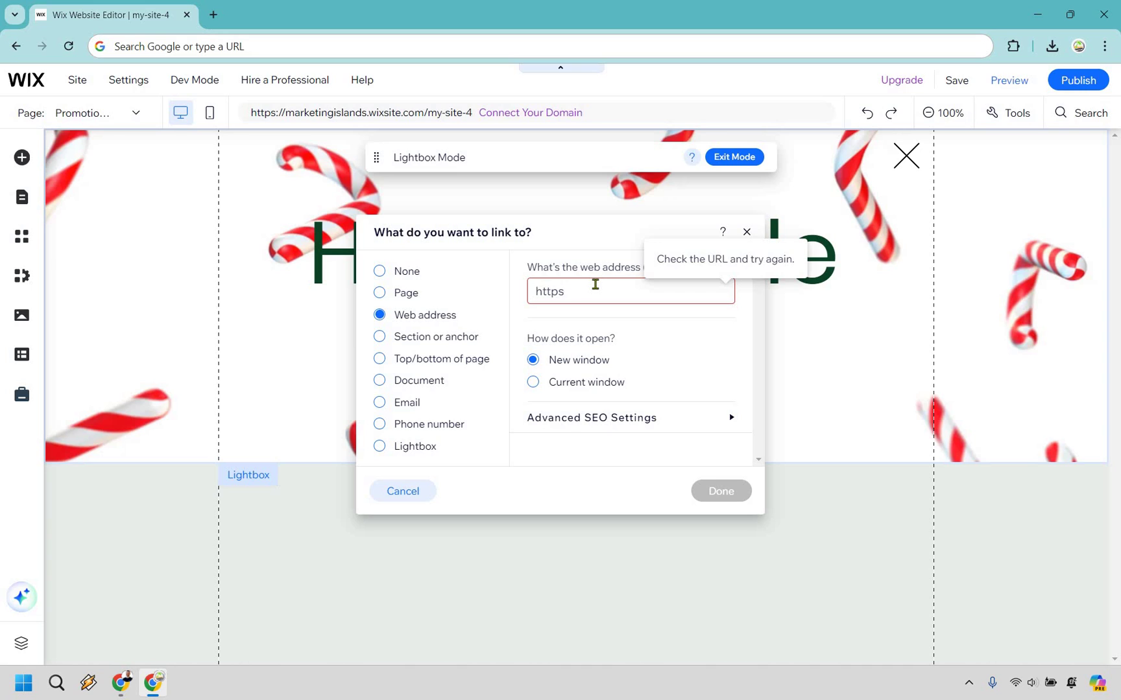
{"action": "type", "text": "://www.wh"}
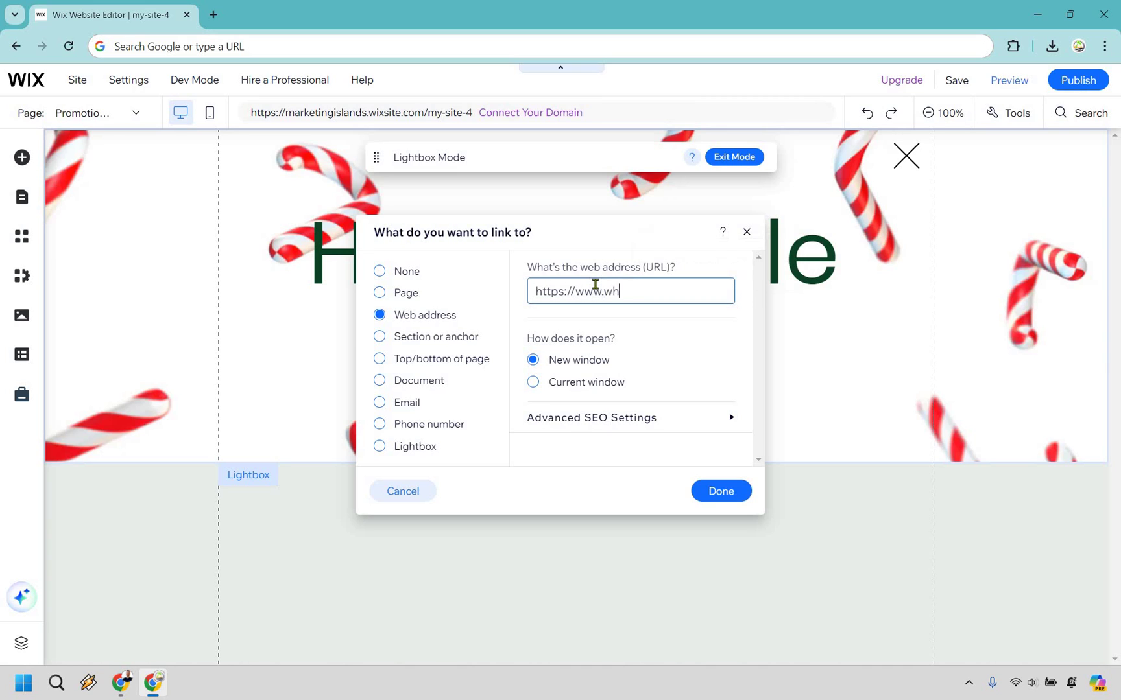
{"action": "type", "text": "ateverthewebsit"}
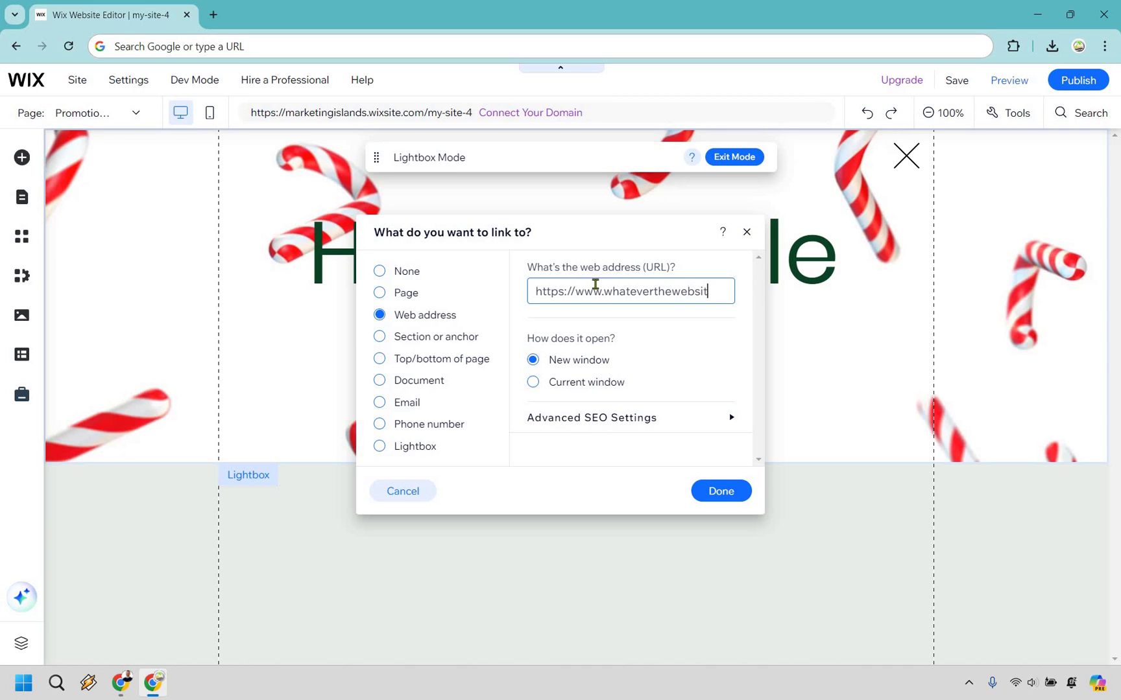
{"action": "type", "text": "eis.com/"}
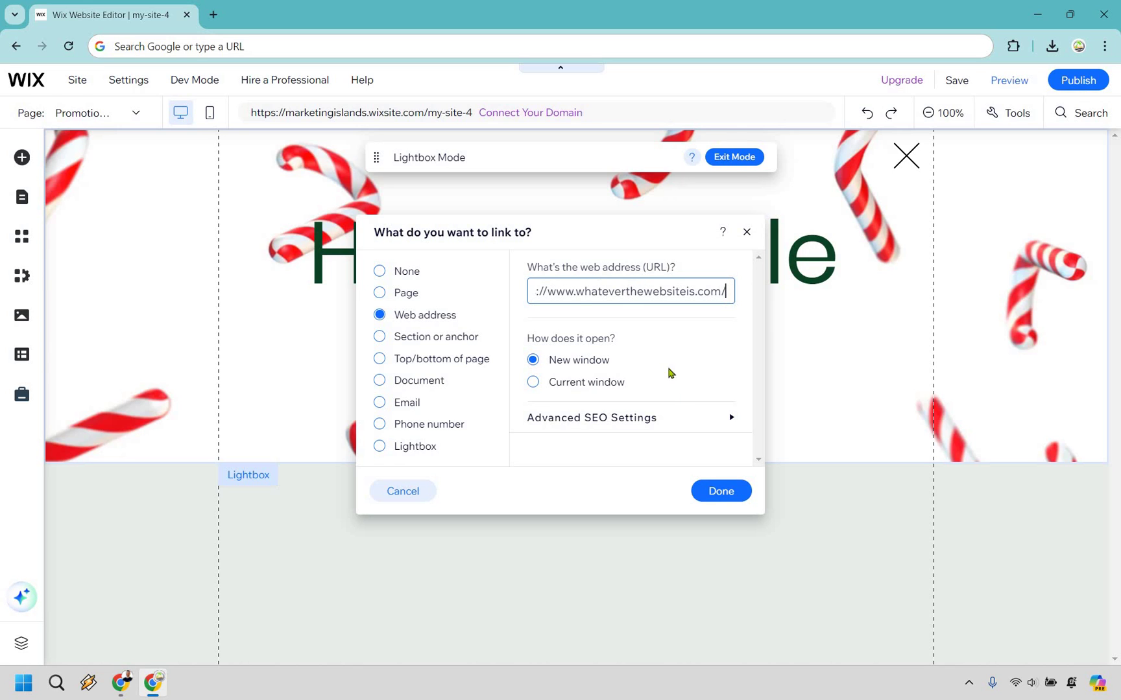
{"action": "key", "text": "Return"}
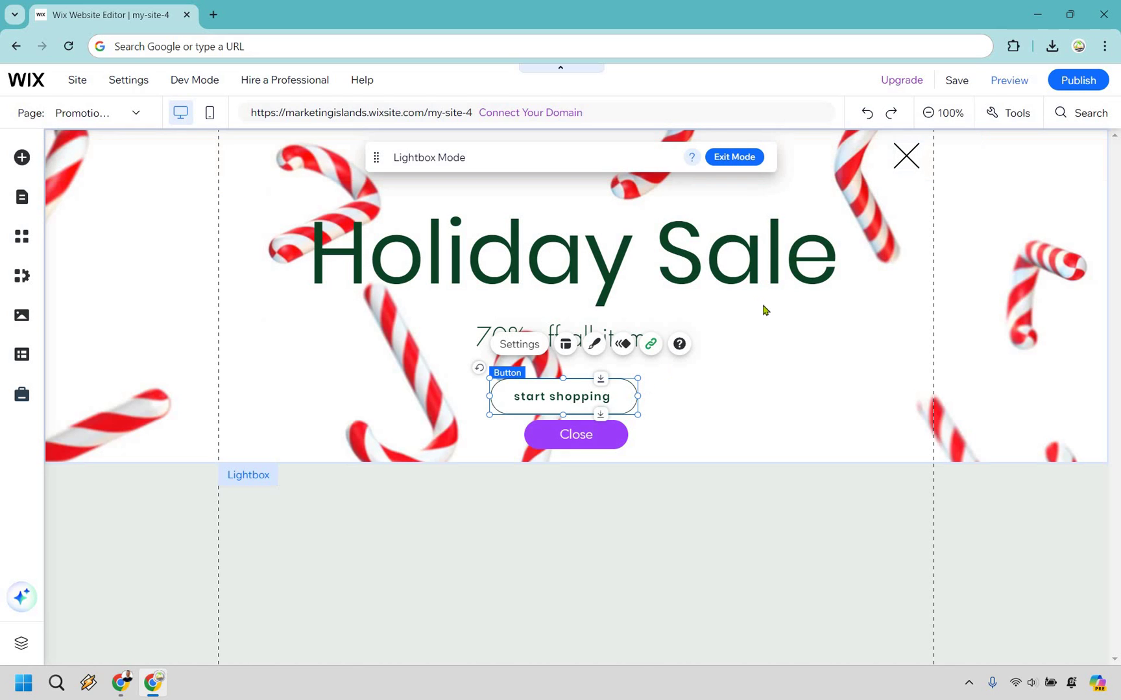
Step: Save the site, then exit Lightbox Mode through Pages and Menu to Home
{"action": "left_click", "coordinate": [957, 80]}
{"action": "left_click", "coordinate": [733, 501]}
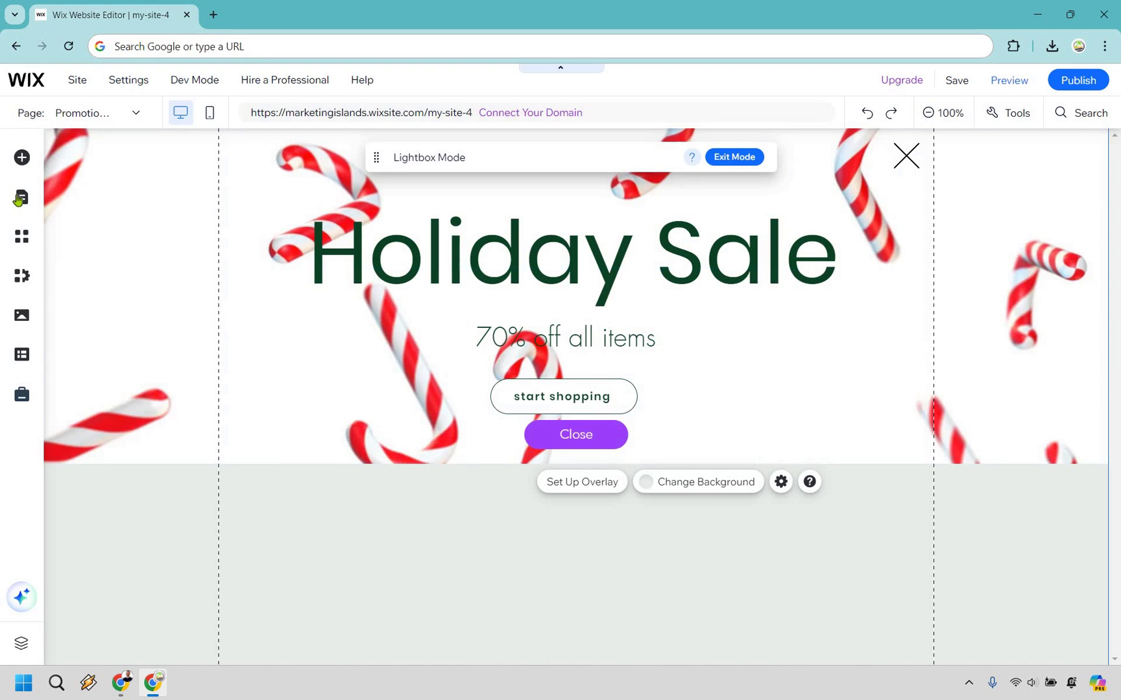
{"action": "left_click", "coordinate": [98, 200]}
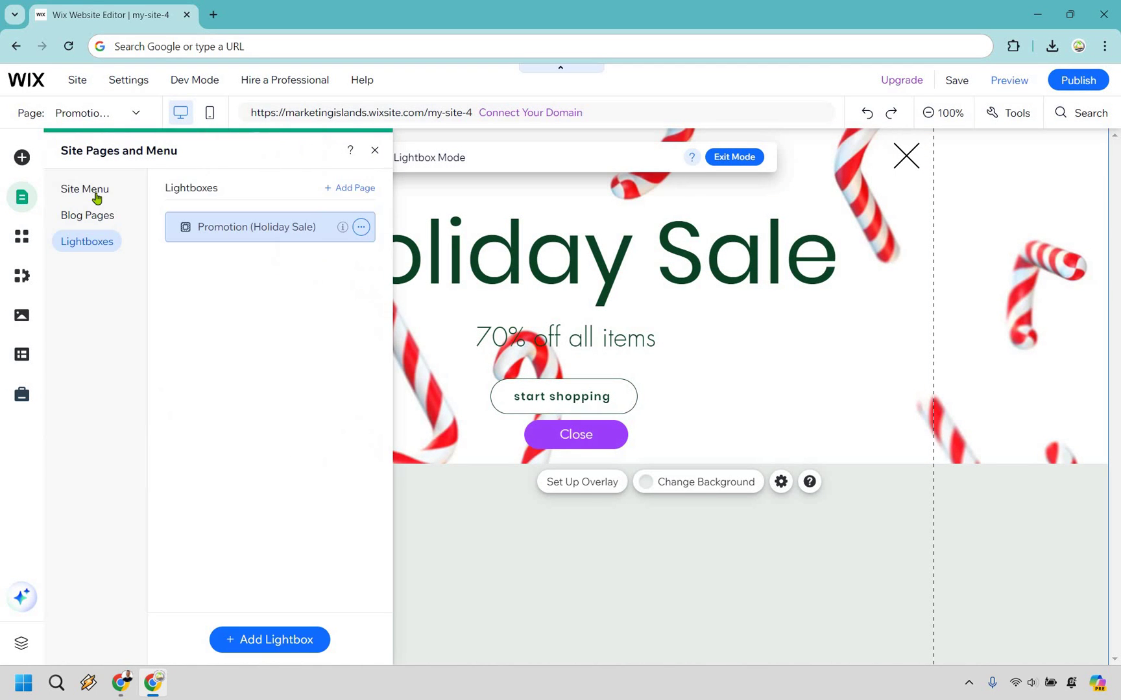
{"action": "left_click", "coordinate": [96, 192]}
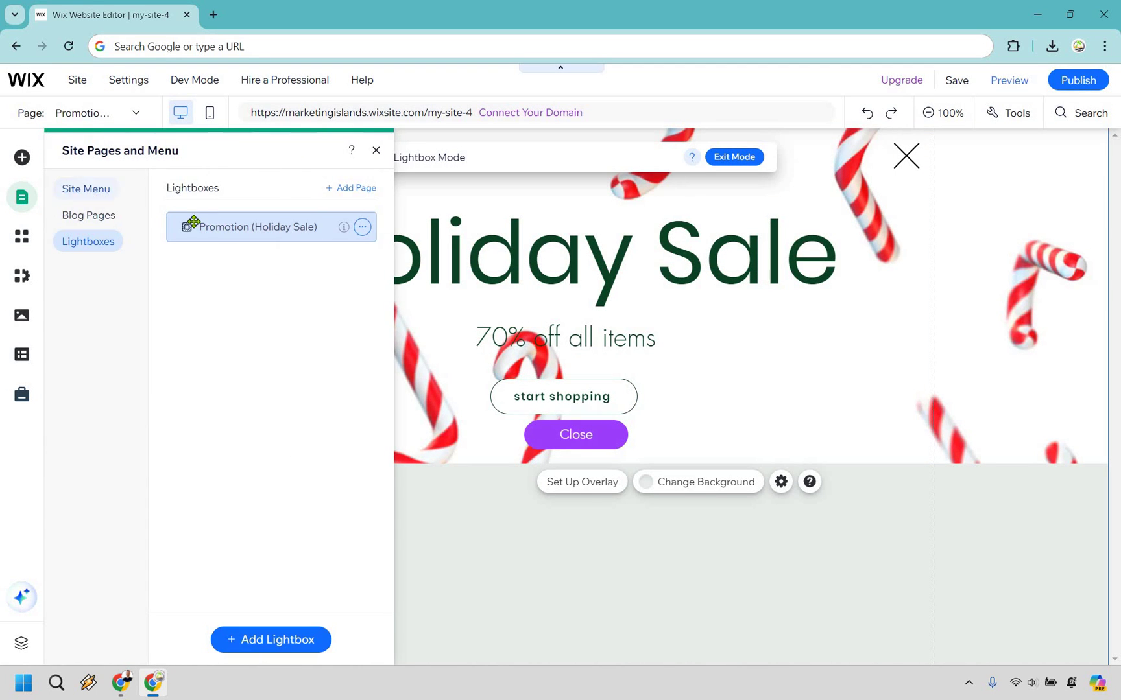
{"action": "left_click", "coordinate": [377, 151]}
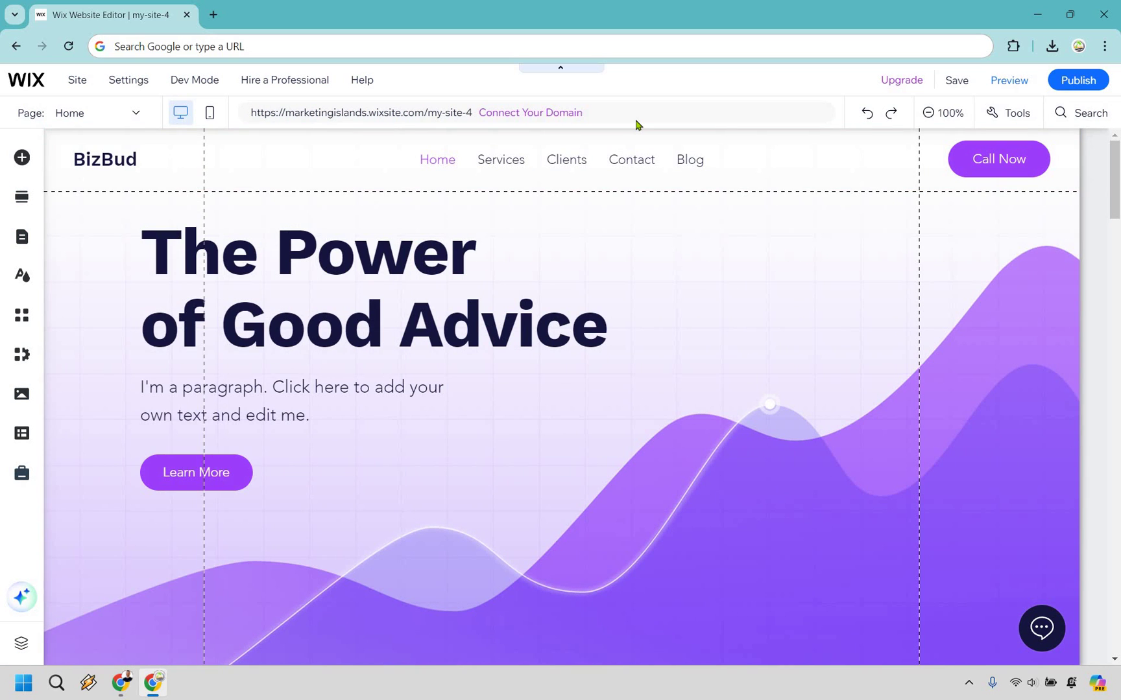